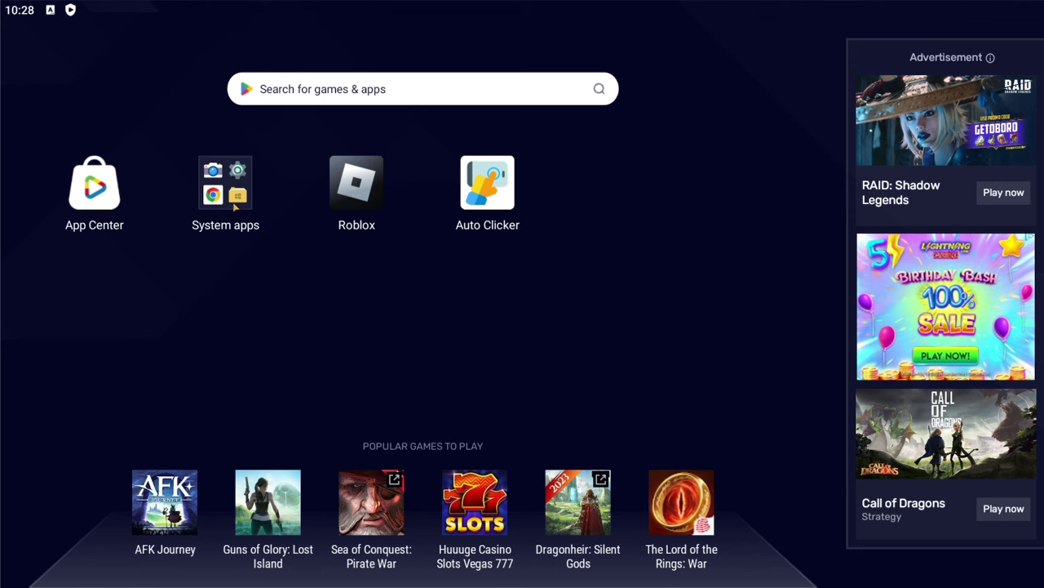
# - Dismiss the System apps folder and launch Roblox from the BlueStacks home screen
pyautogui.click(363, 92)
pyautogui.click(226, 178)
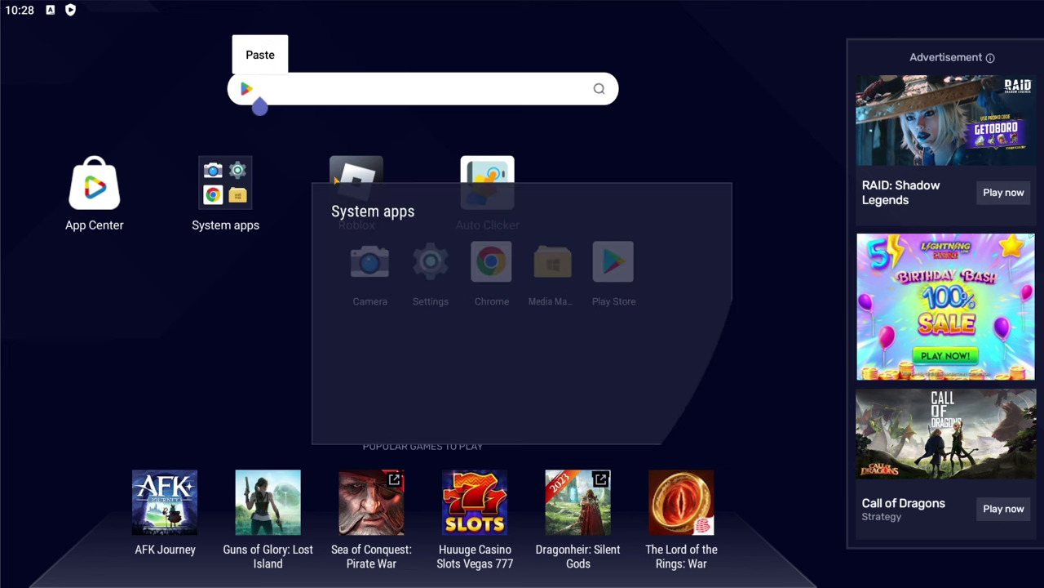
pyautogui.click(408, 159)
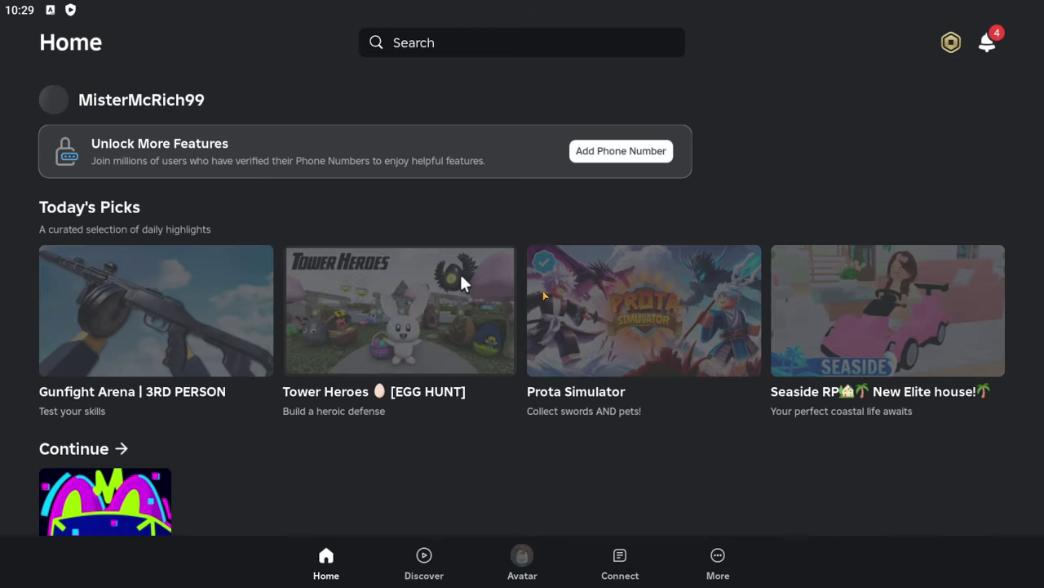
# - Back out of Roblox, confirm LEAVE APP, and focus the home screen search bar
pyautogui.press('Escape')
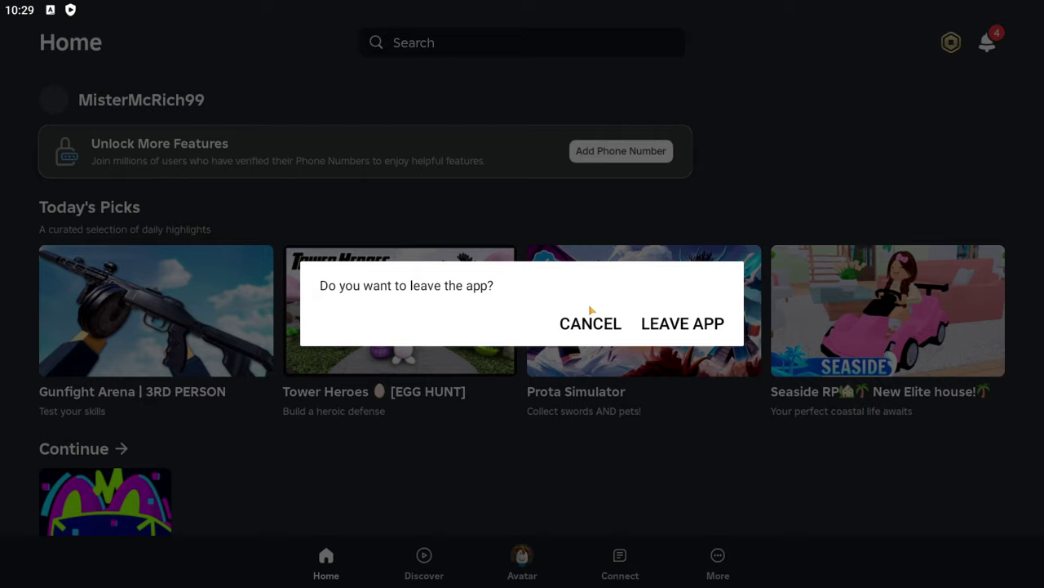
pyautogui.click(686, 327)
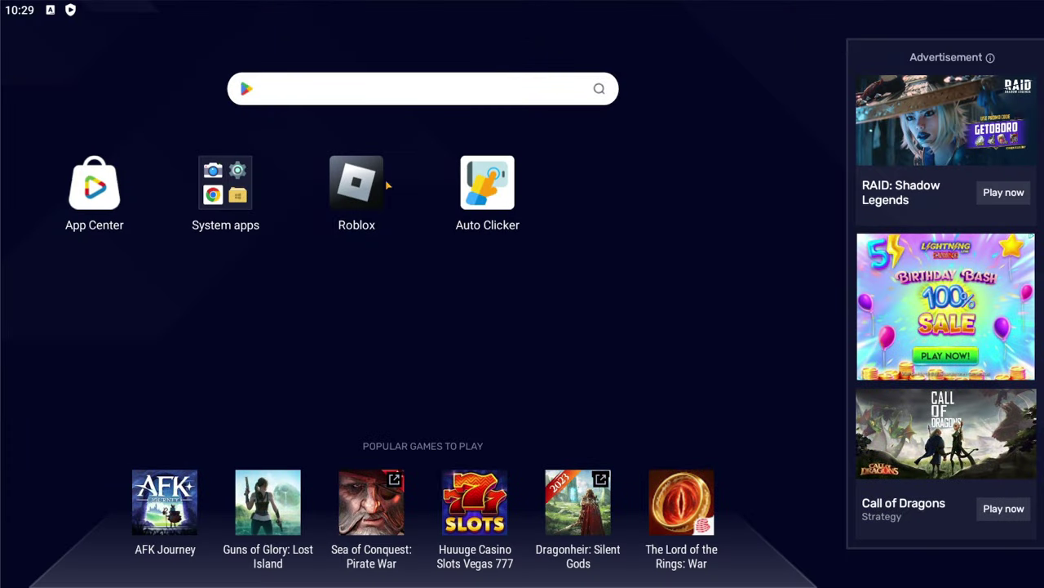
pyautogui.click(335, 103)
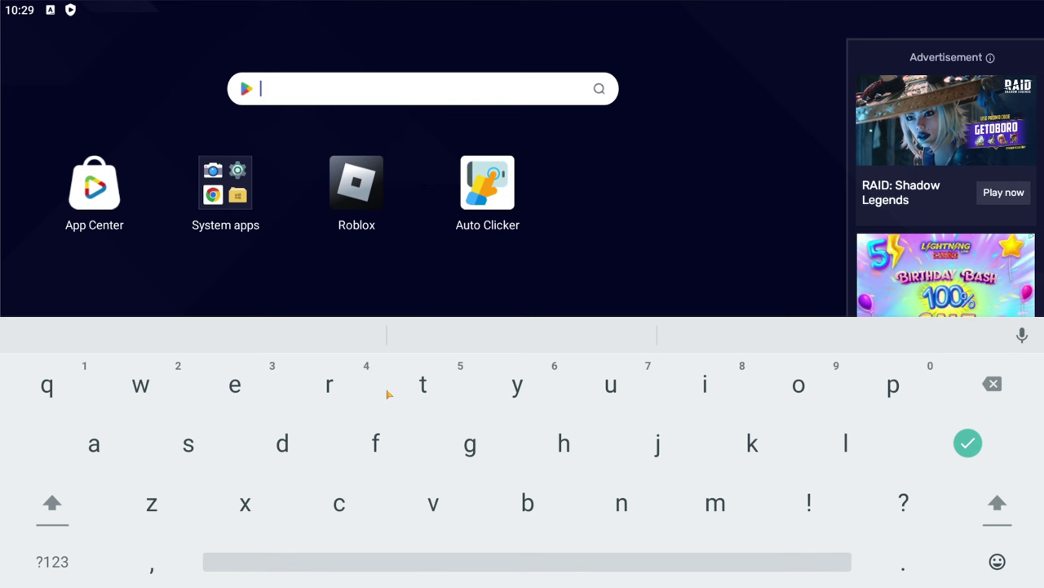
# - Search for 'auto clicker' to find the installed Auto Clicker app
pyautogui.write('auto clicker')
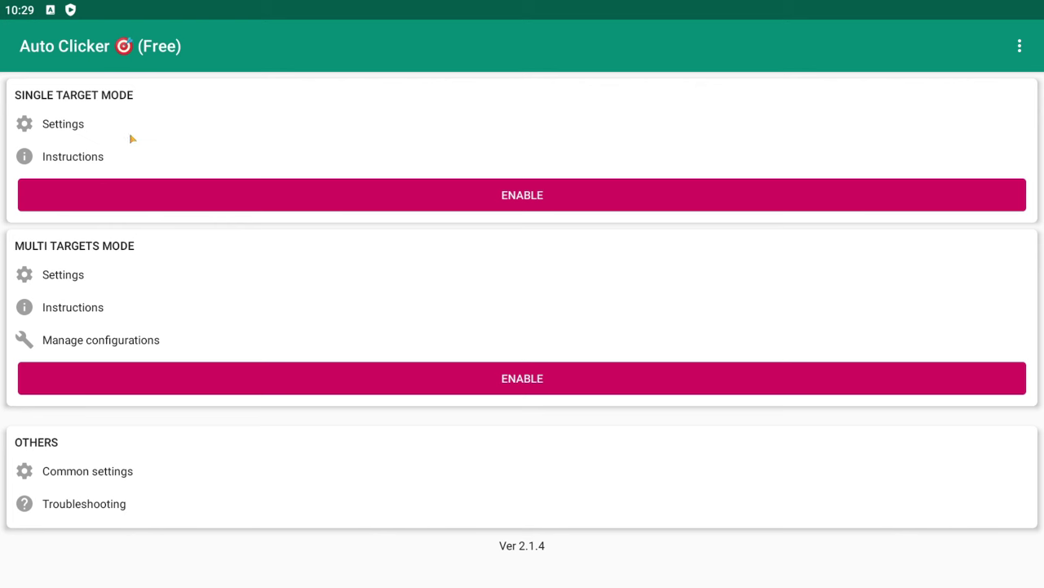
# - Enable single target mode, move the click target left of centre, and reposition the floating controls
pyautogui.click(130, 193)
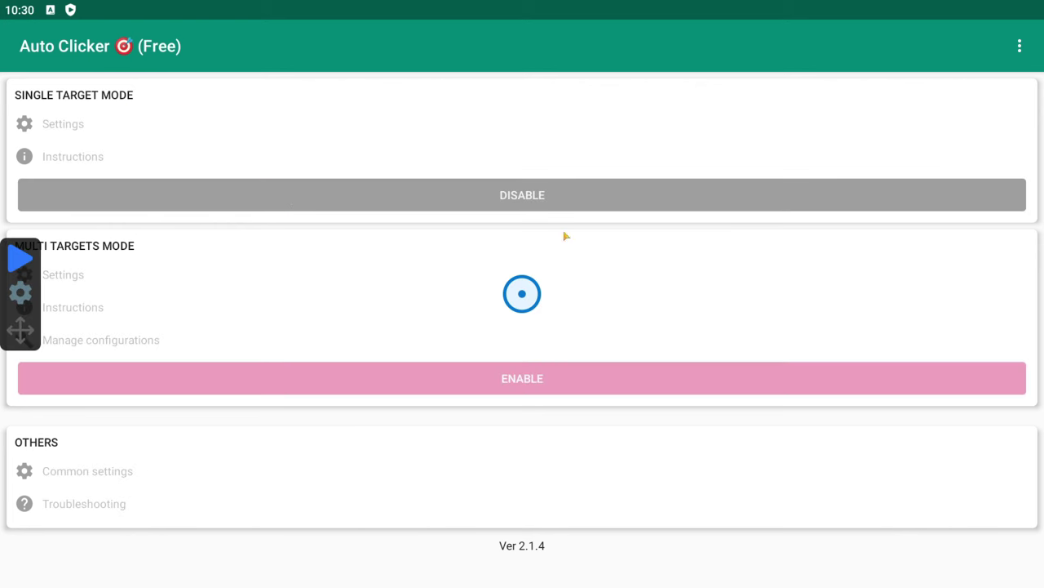
pyautogui.moveTo(526, 301)
pyautogui.mouseDown()
pyautogui.moveTo(506, 293)
pyautogui.moveTo(435, 340)
pyautogui.moveTo(410, 326)
pyautogui.mouseUp()
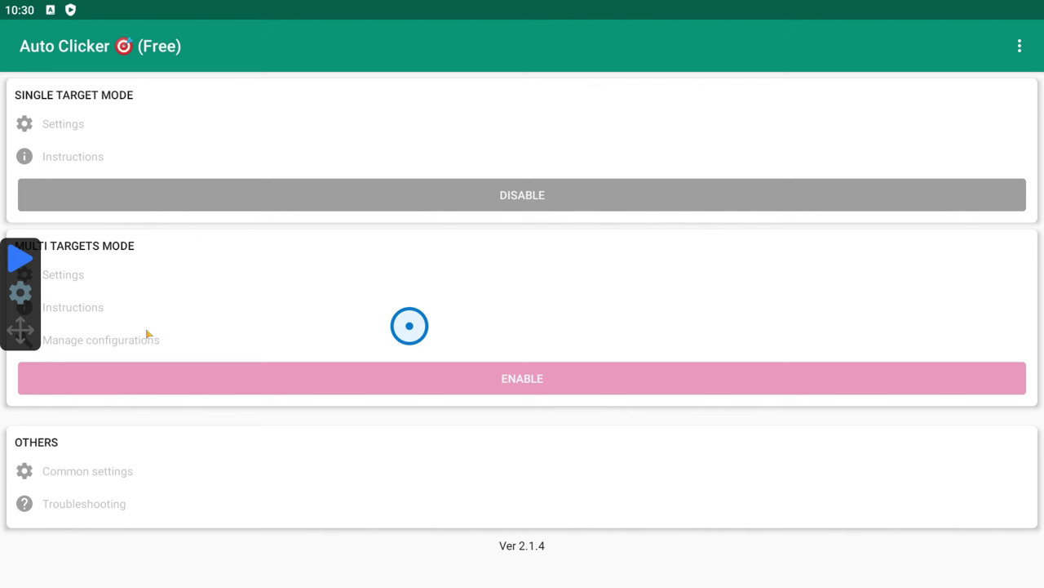
pyautogui.moveTo(22, 329)
pyautogui.mouseDown()
pyautogui.moveTo(182, 284)
pyautogui.moveTo(60, 308)
pyautogui.moveTo(10, 351)
pyautogui.moveTo(11, 333)
pyautogui.mouseUp()
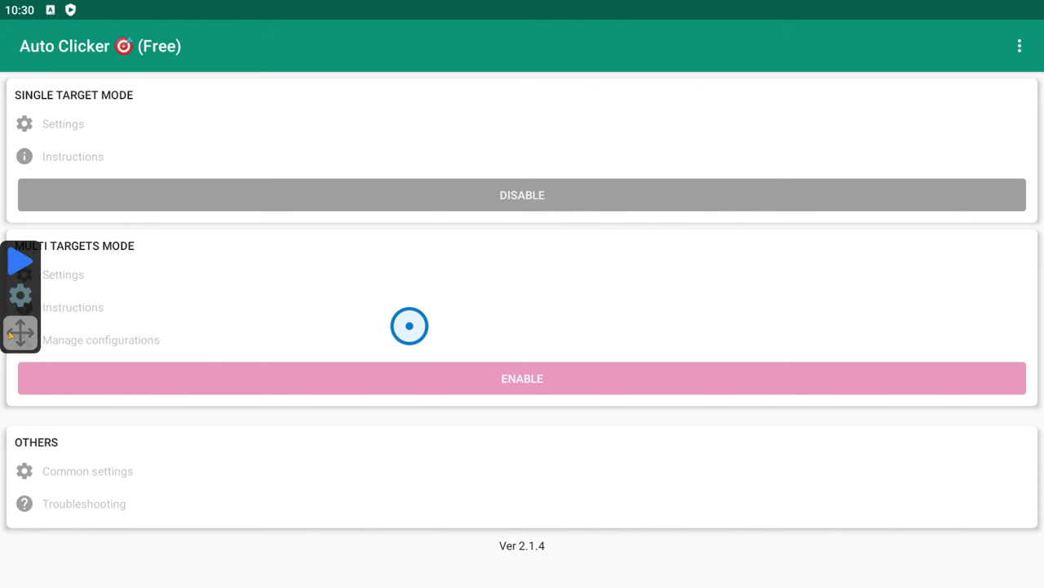
pyautogui.click(21, 297)
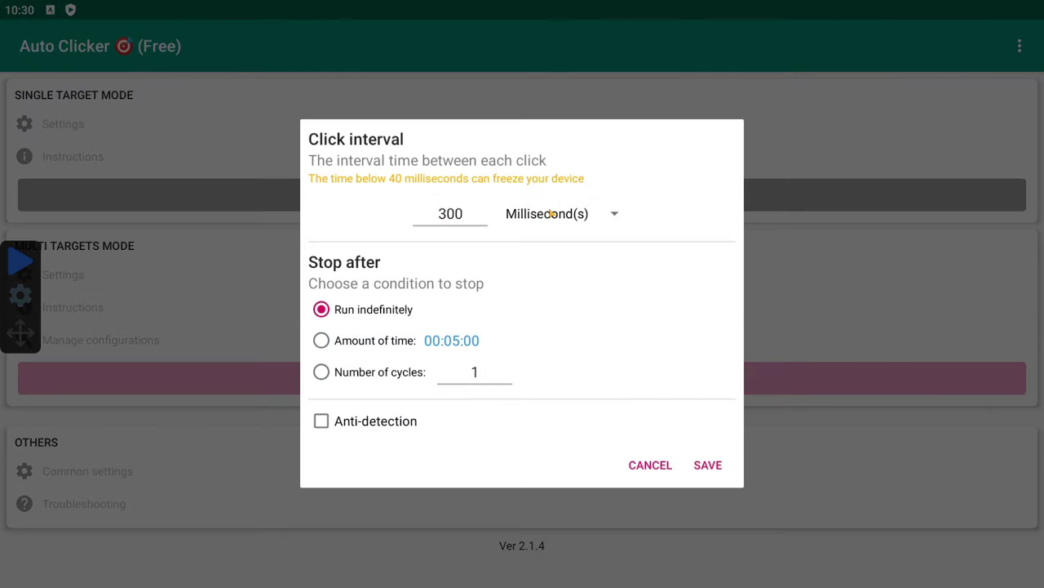
# - Keep the 300 interval in milliseconds, enable Anti-detection, and save the click settings
pyautogui.click(521, 215)
pyautogui.click(602, 214)
pyautogui.click(319, 422)
pyautogui.click(707, 467)
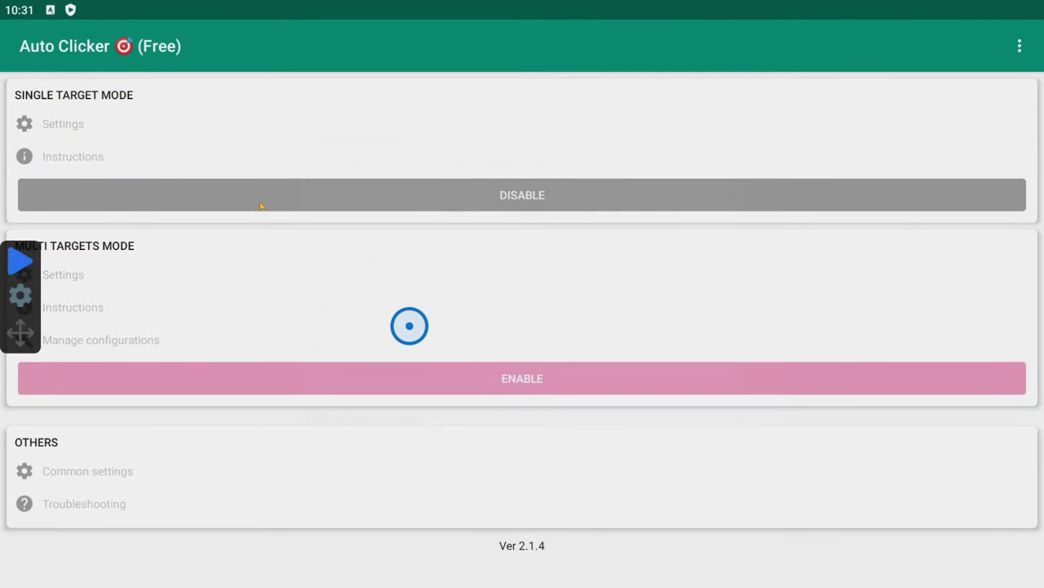
# - Back out of Auto Clicker to the home screen, leaving it active, and relaunch Roblox
pyautogui.press('Escape')
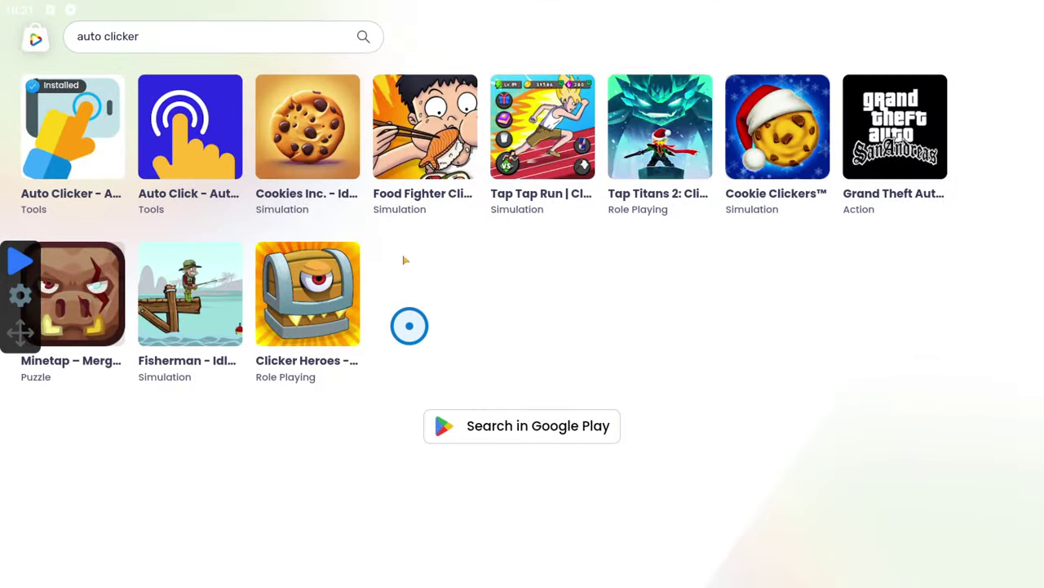
pyautogui.press('Escape')
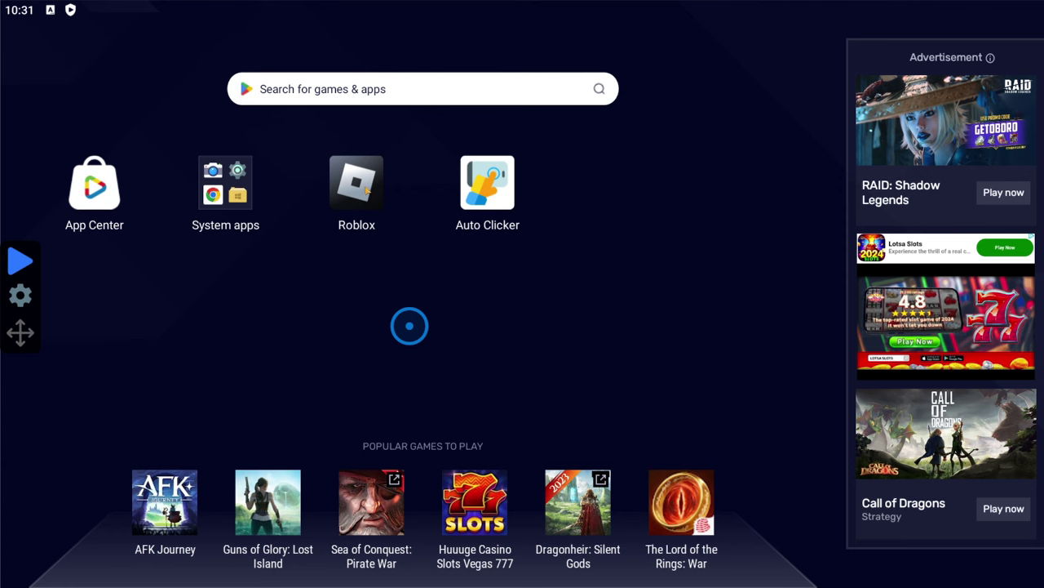
pyautogui.click(367, 189)
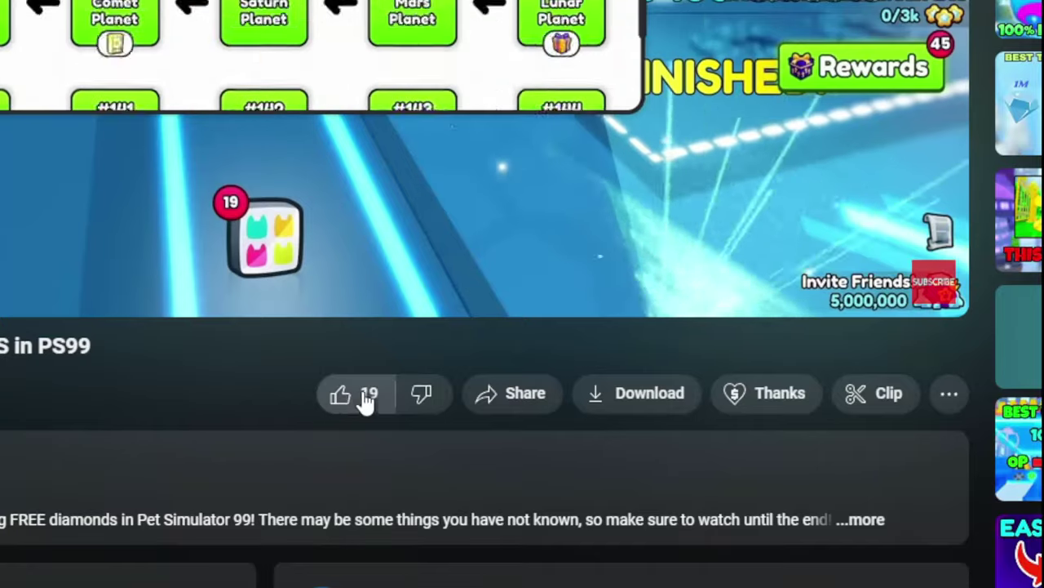
# - Like the PS99 free diamonds video, subscribe to its channel, and open the bell options
pyautogui.click(342, 398)
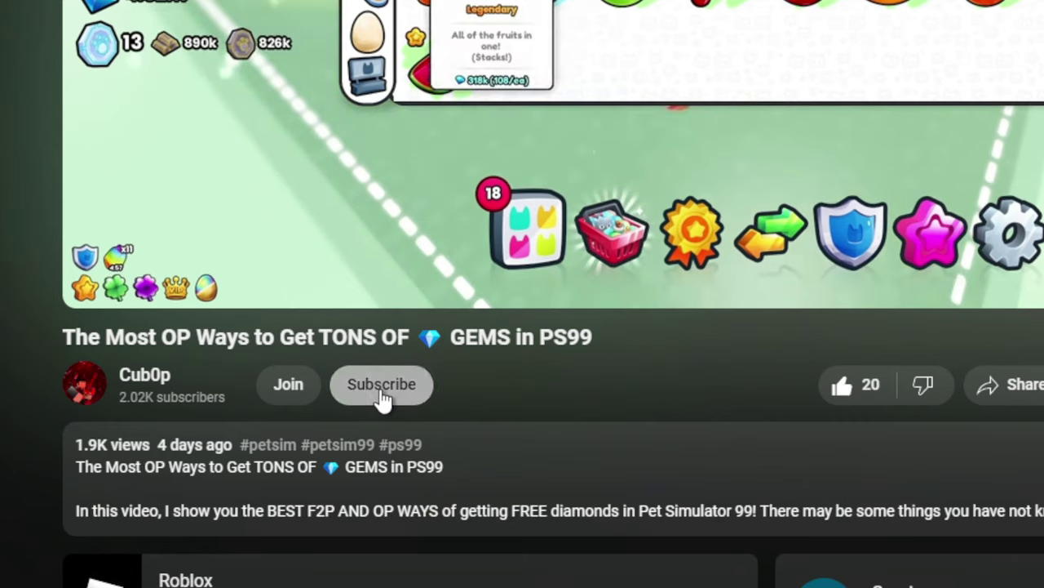
pyautogui.click(386, 401)
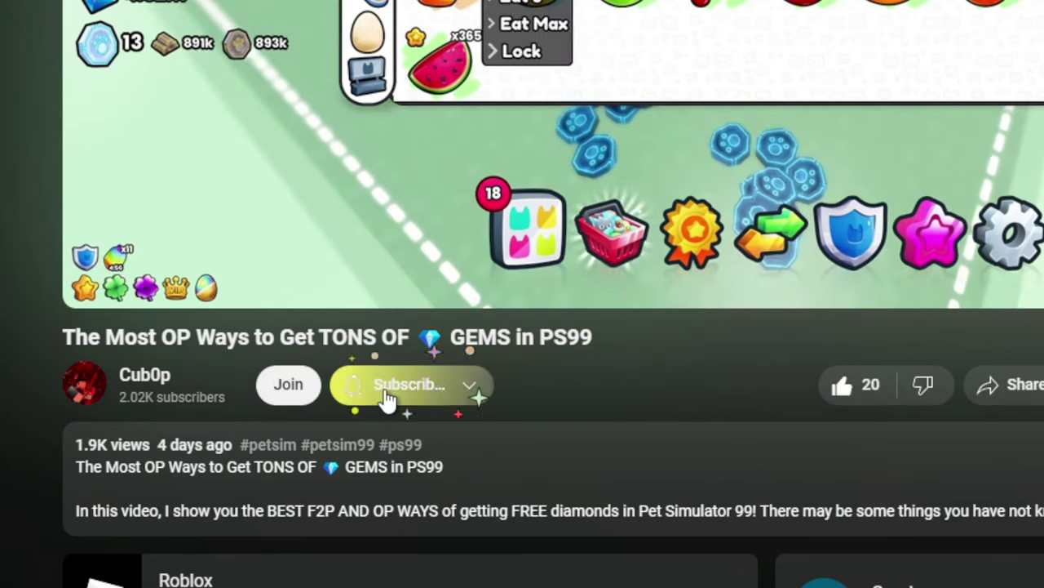
pyautogui.click(466, 400)
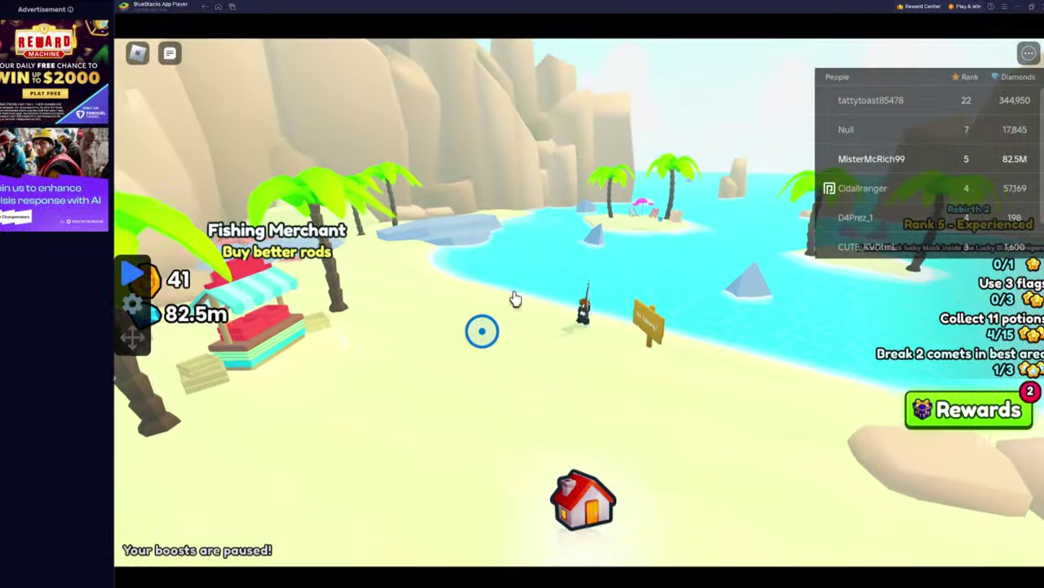
# - Walk the avatar to the water's edge, turn the camera, then cast, reel in and recast the line
pyautogui.click(699, 296)
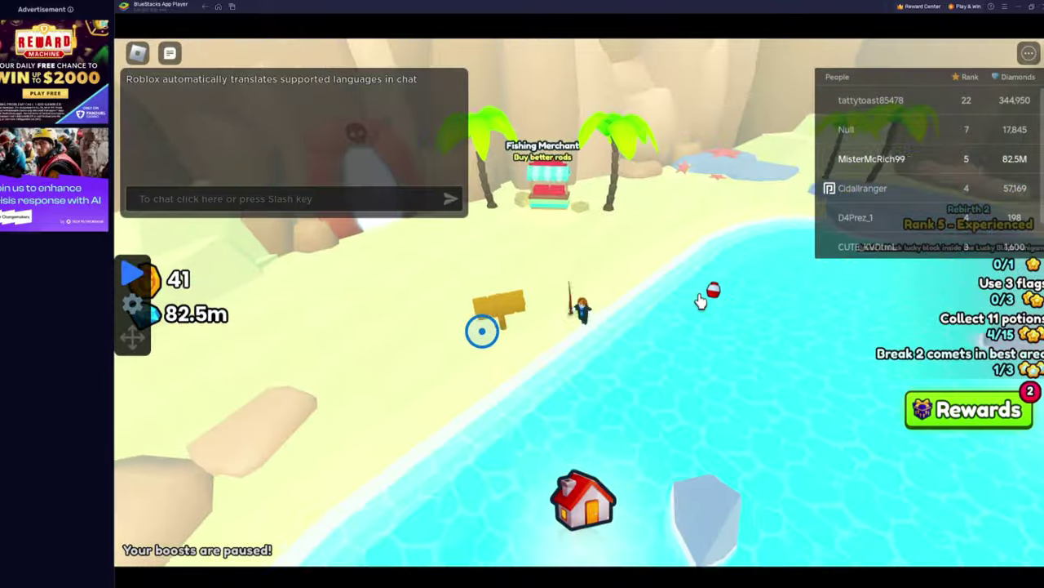
pyautogui.press('d')
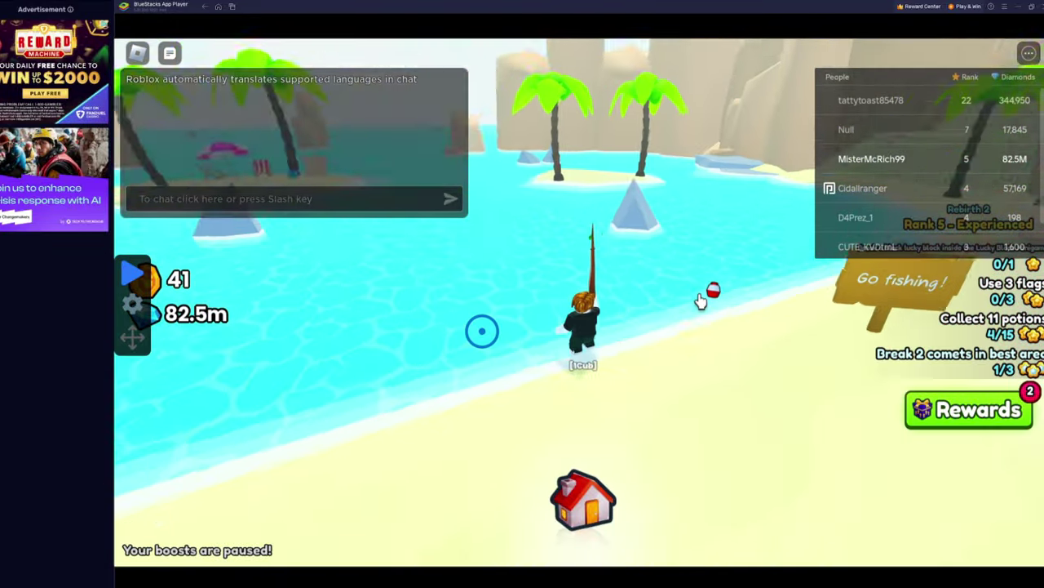
pyautogui.press('Left')
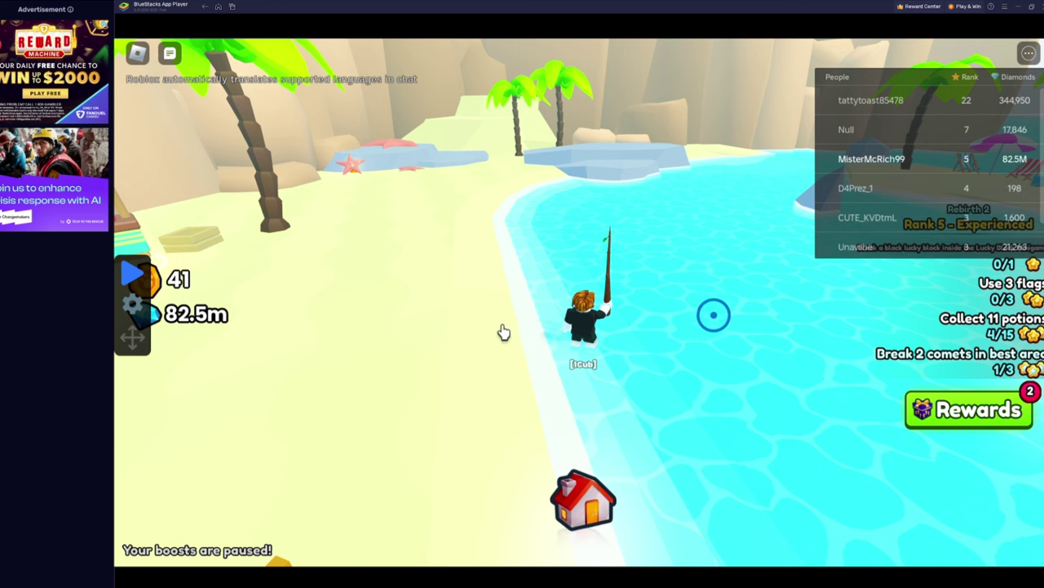
pyautogui.press('Left')
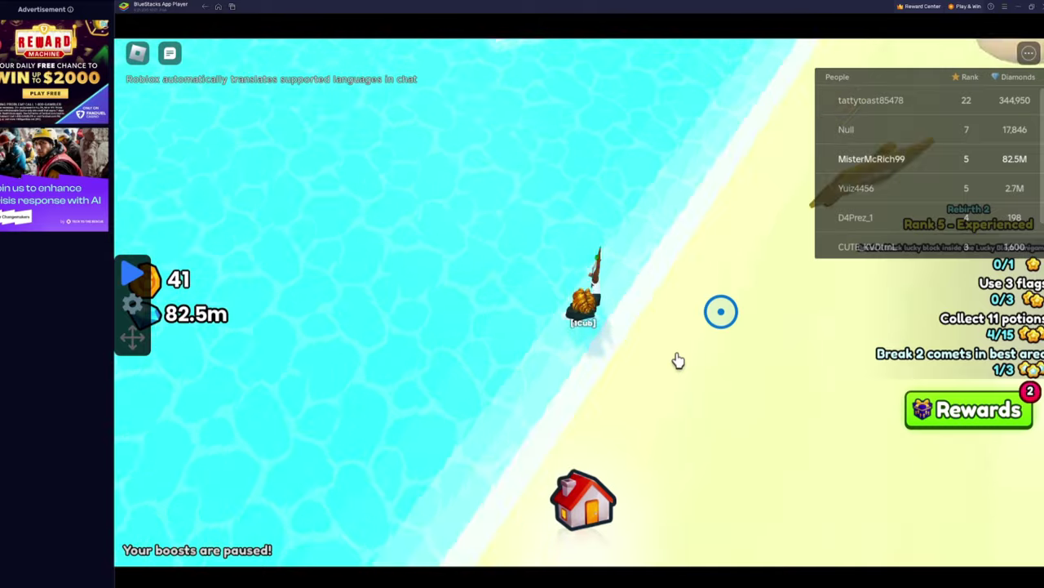
pyautogui.click(678, 360)
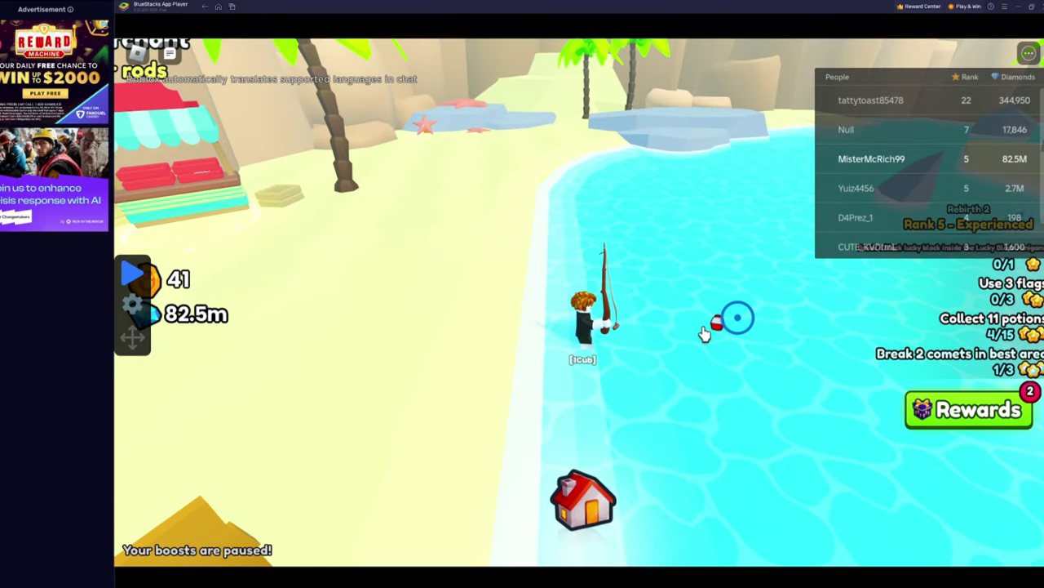
pyautogui.click(705, 333)
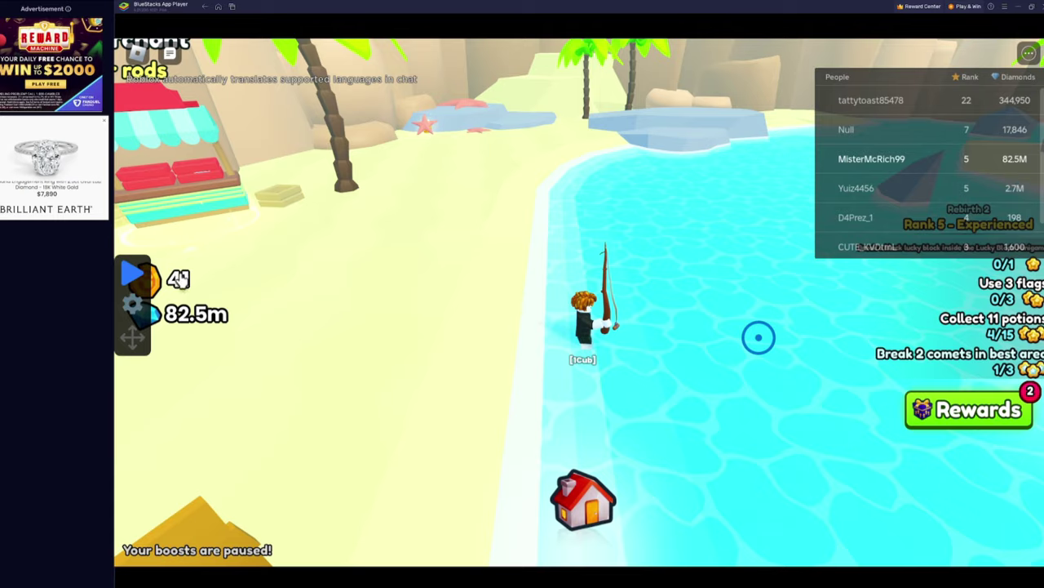
pyautogui.click(685, 357)
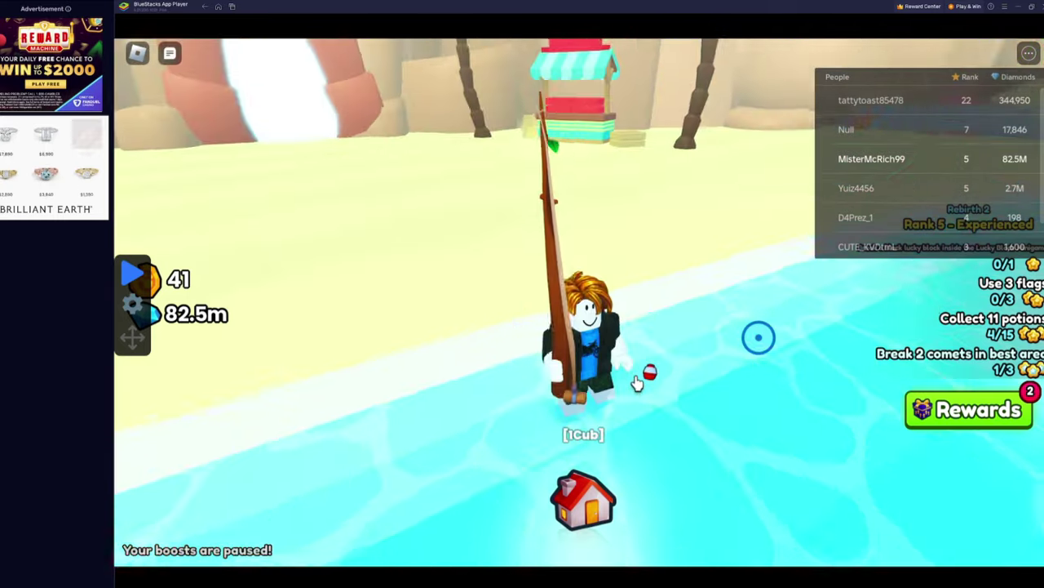